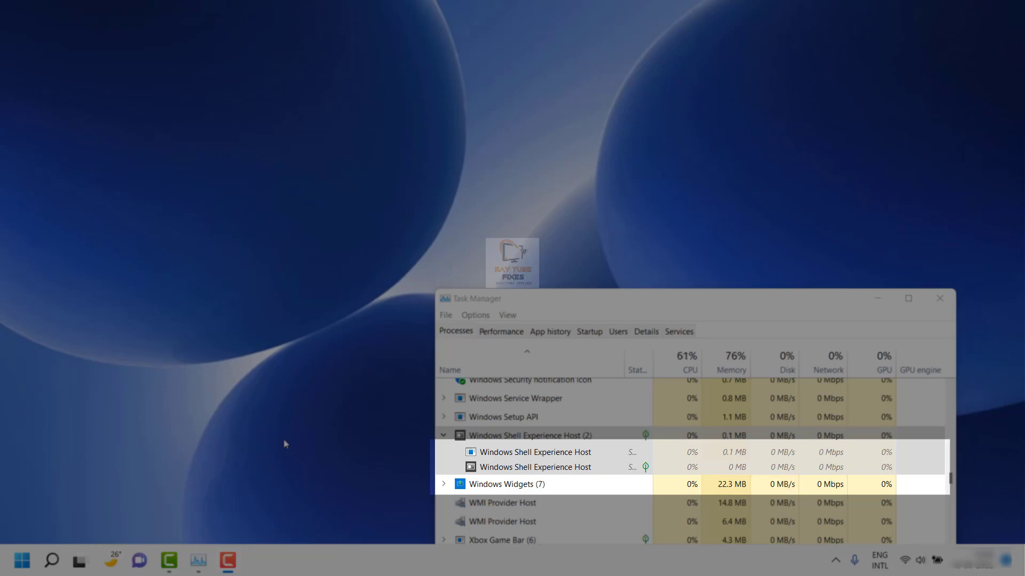
- Close the open Task Manager window, launch Task Manager again and show it in the detailed process view
{"action": "left_click", "coordinate": [939, 300]}
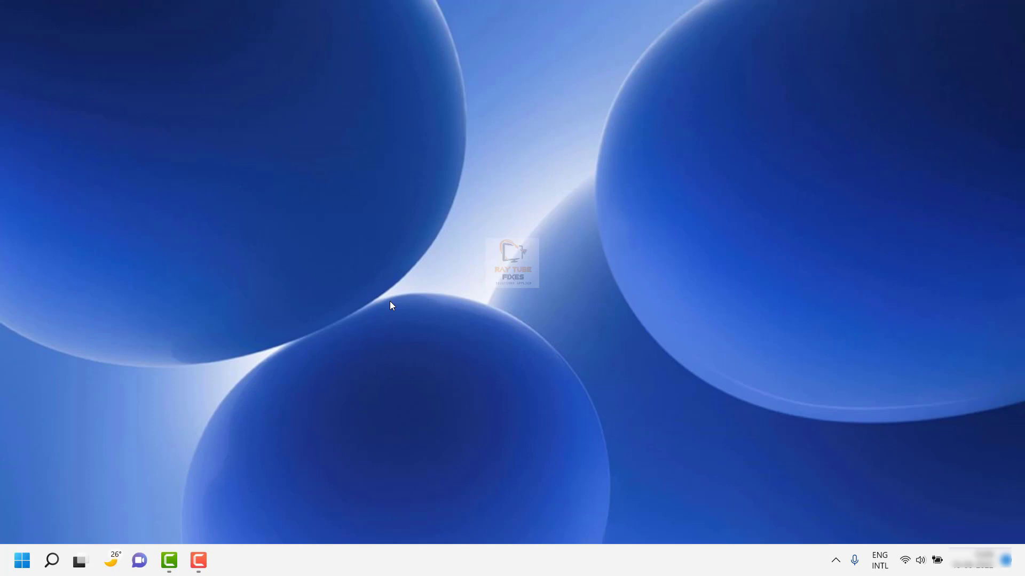
{"action": "key", "text": "ctrl+shift+Escape"}
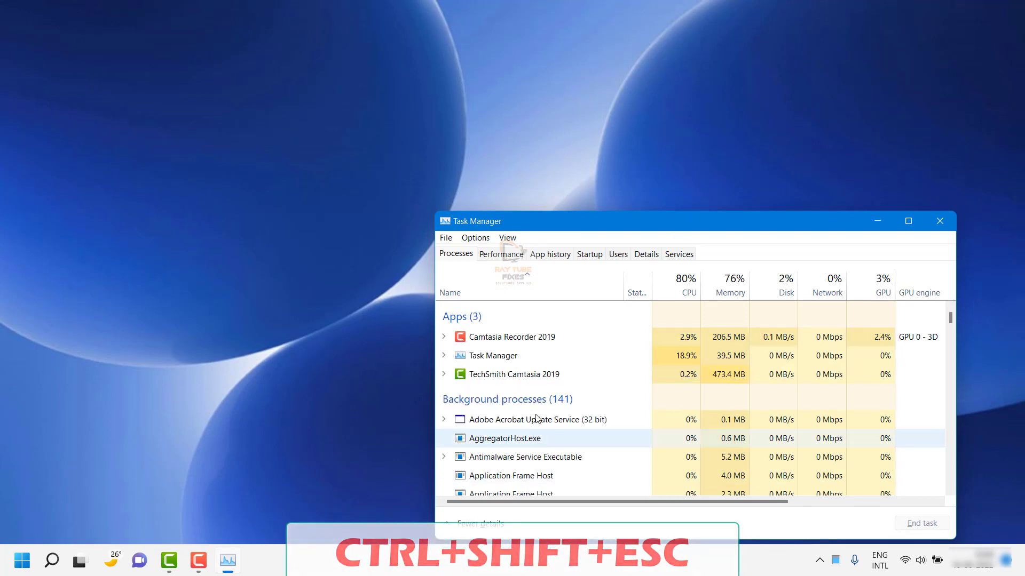
{"action": "left_click", "coordinate": [477, 524]}
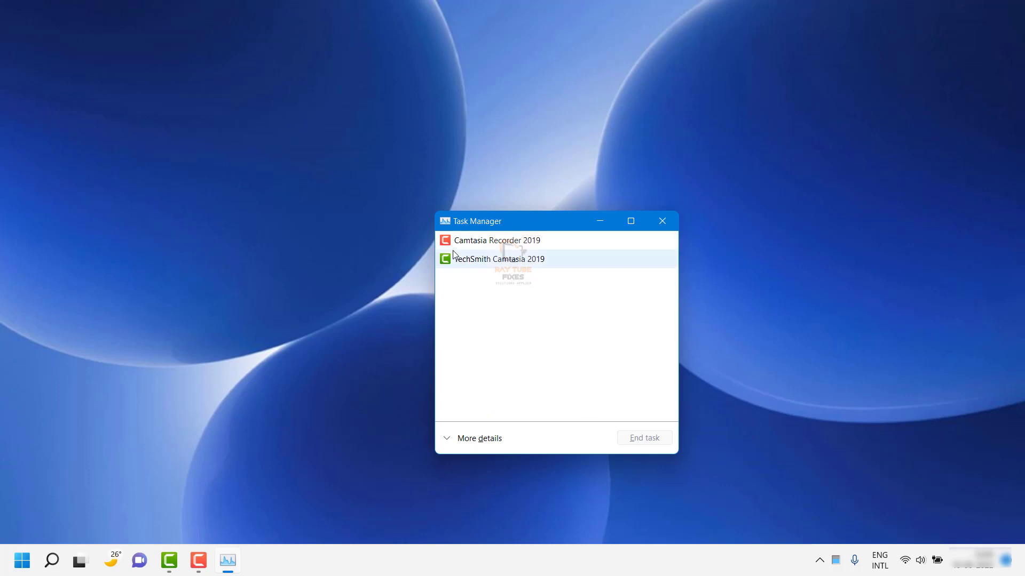
{"action": "left_click", "coordinate": [464, 446]}
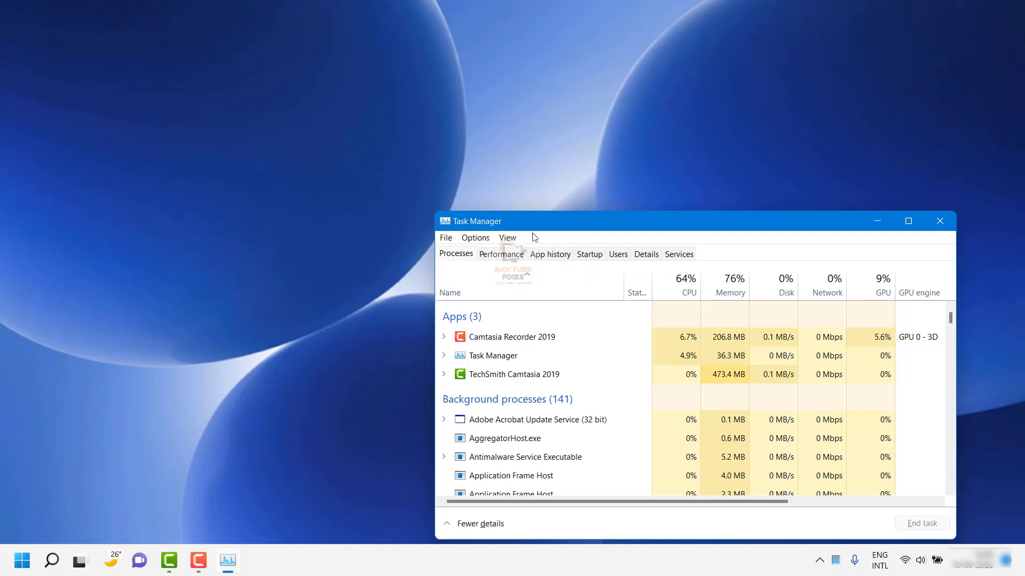
- Locate the Windows Shell Experience Host entry among the background processes and close Task Manager
{"action": "left_click", "coordinate": [518, 445]}
{"action": "type", "text": "win"}
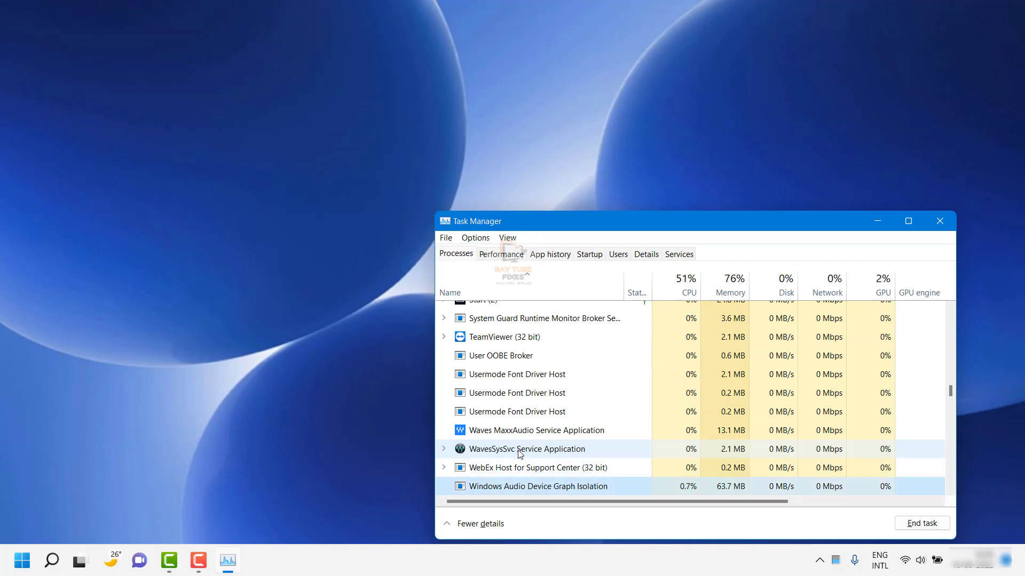
{"action": "key", "text": "Down"}
{"action": "key", "text": "Down"}
{"action": "key", "text": "Down"}
{"action": "key", "text": "Down"}
{"action": "key", "text": "Down"}
{"action": "key", "text": "Down"}
{"action": "key", "text": "Down"}
{"action": "key", "text": "Down"}
{"action": "key", "text": "Down"}
{"action": "key", "text": "Down"}
{"action": "key", "text": "Down"}
{"action": "scroll", "coordinate": [520, 454], "scroll_direction": "down", "scroll_amount": 1}
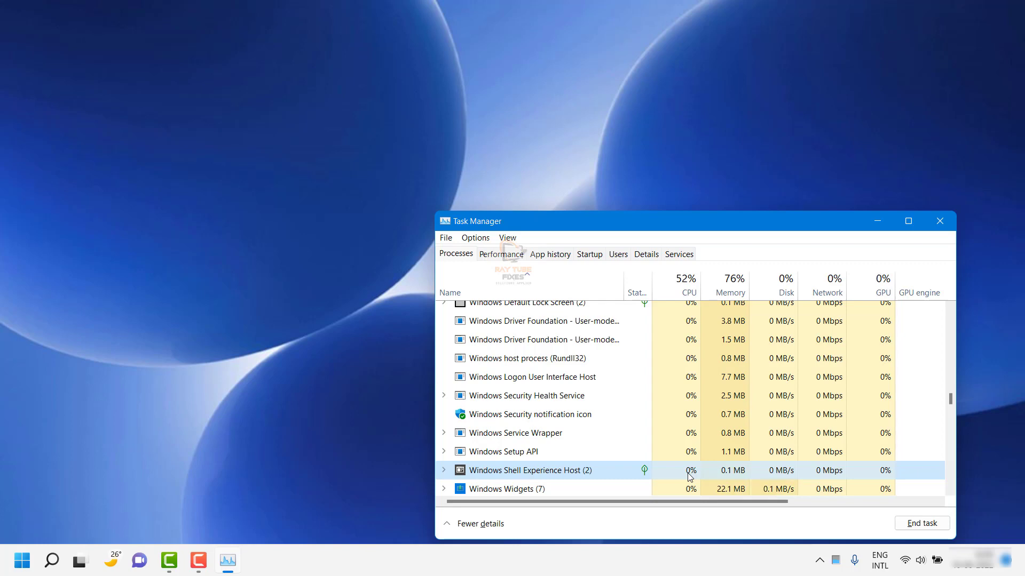
{"action": "left_click", "coordinate": [941, 224]}
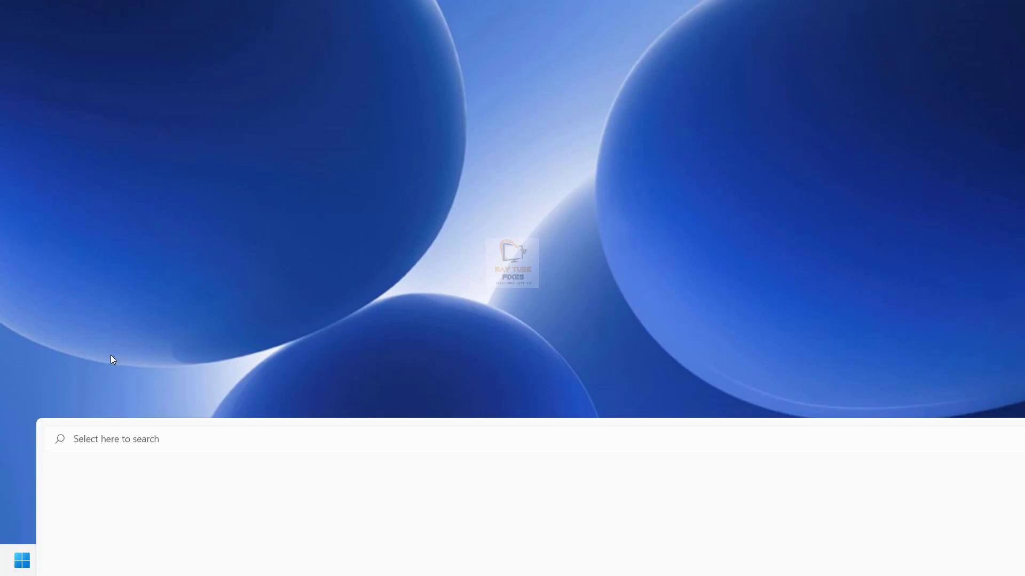
- Find and open Control Panel, and set its items to display as large icons
{"action": "left_click", "coordinate": [51, 561]}
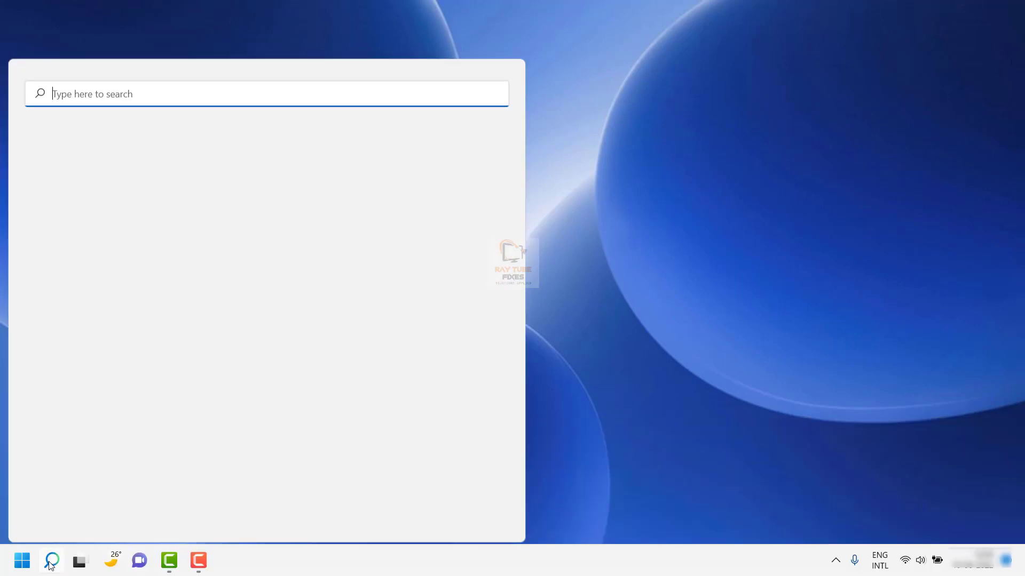
{"action": "type", "text": "control"}
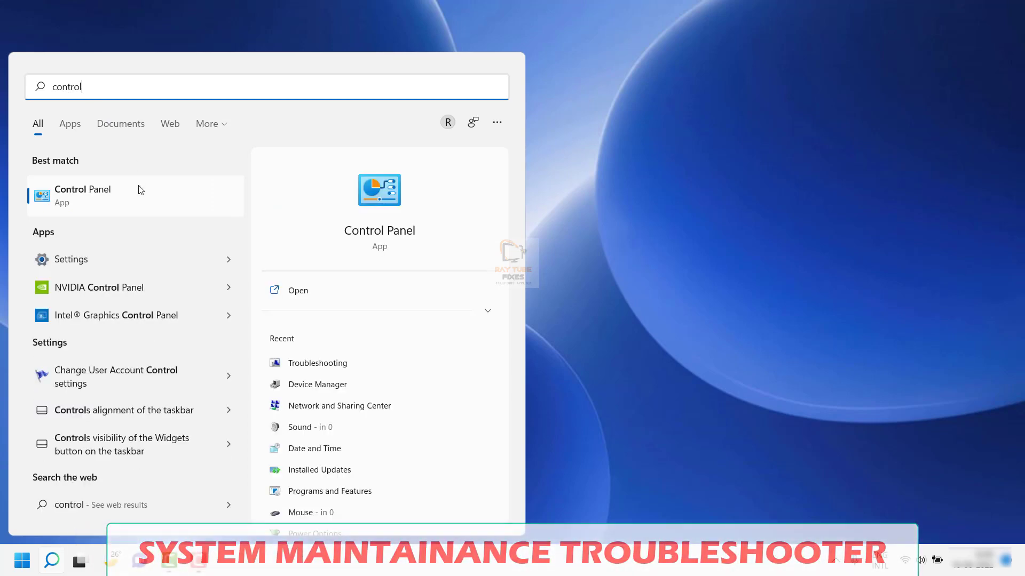
{"action": "left_click", "coordinate": [139, 184]}
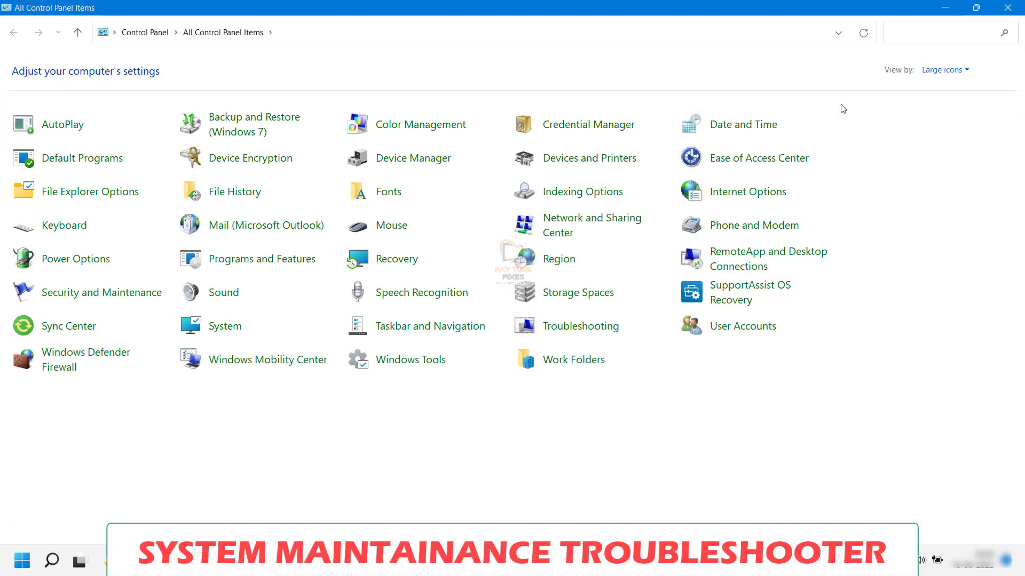
{"action": "left_click", "coordinate": [938, 70]}
{"action": "left_click", "coordinate": [954, 87]}
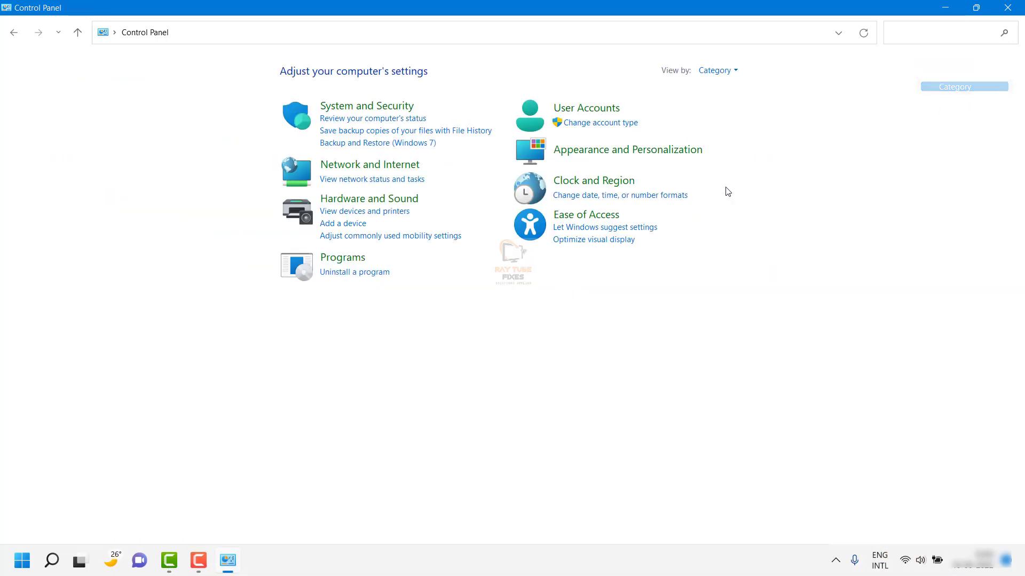
{"action": "left_click", "coordinate": [716, 74]}
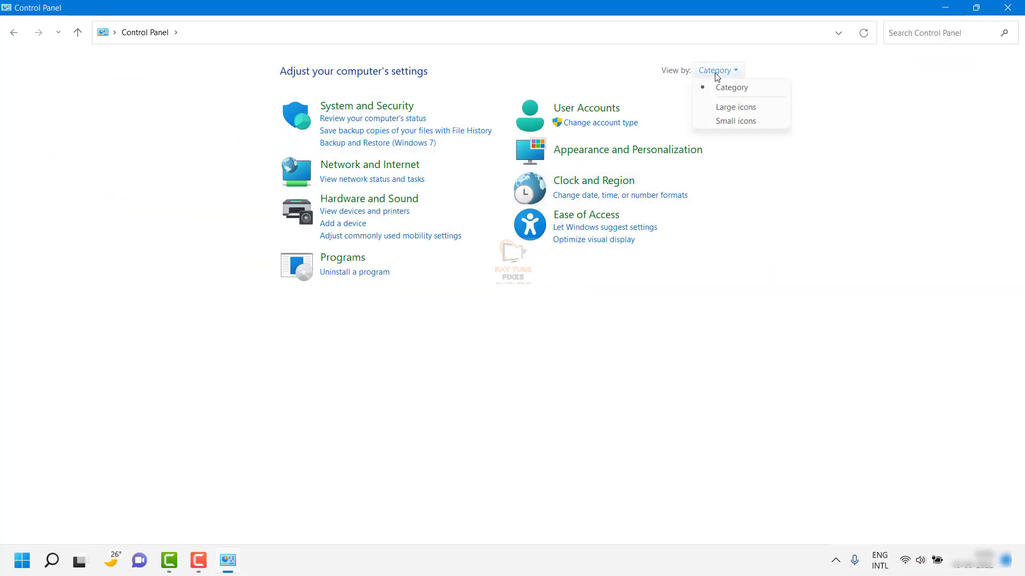
{"action": "left_click", "coordinate": [734, 107]}
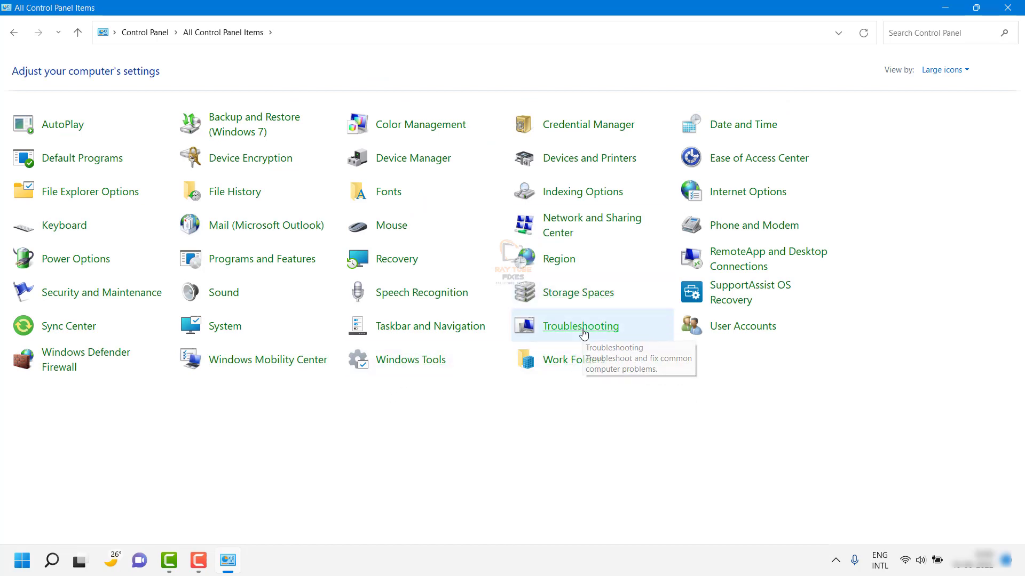
- Open the System and Security troubleshooters and launch System Maintenance as administrator
{"action": "left_click", "coordinate": [583, 333]}
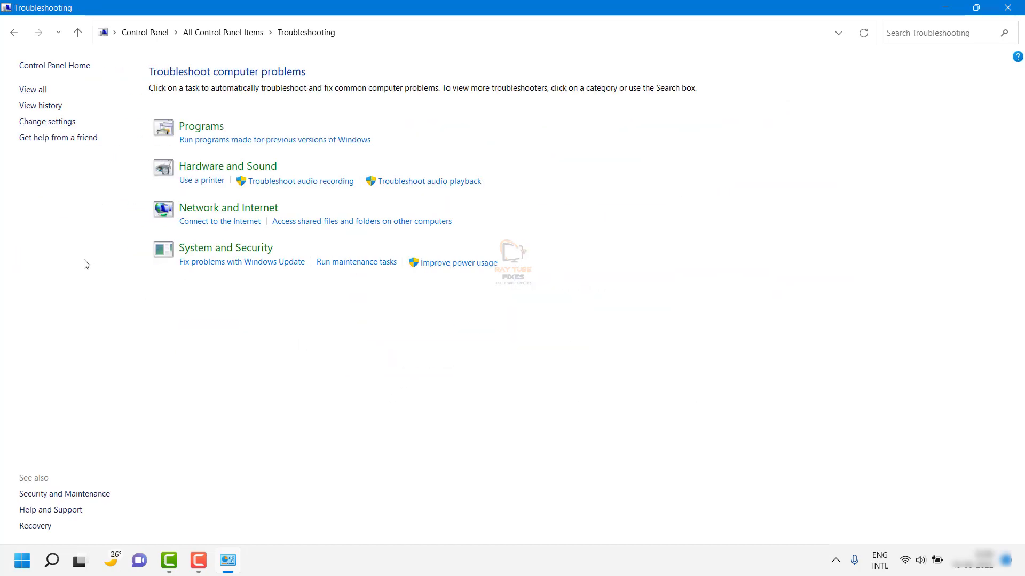
{"action": "left_click", "coordinate": [236, 253]}
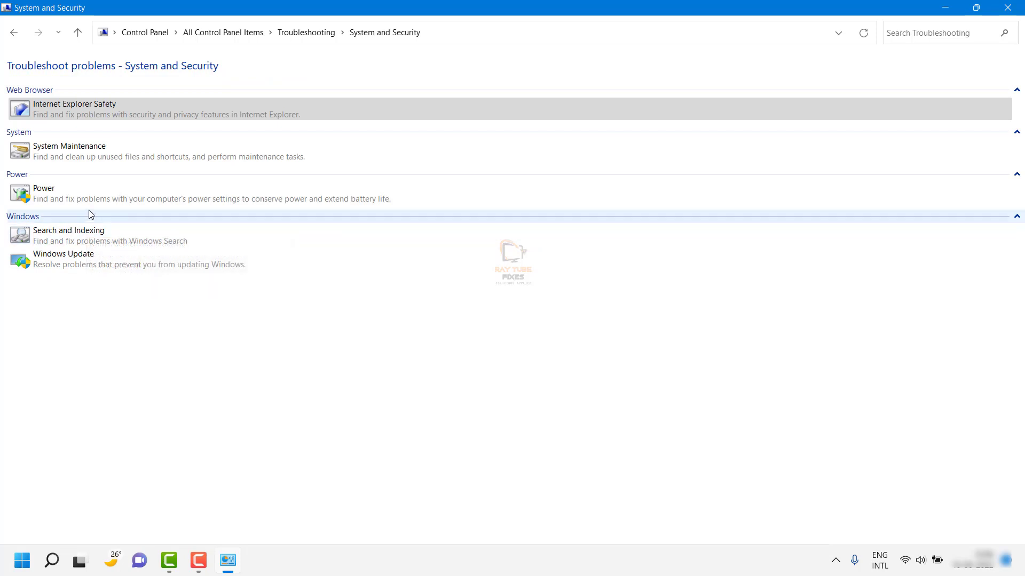
{"action": "right_click", "coordinate": [68, 149]}
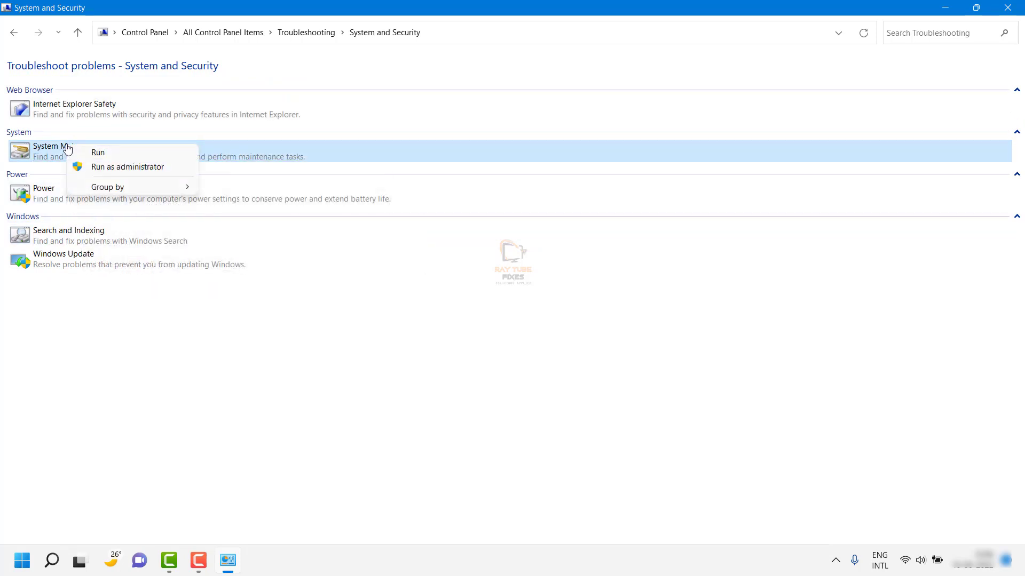
{"action": "left_click", "coordinate": [60, 137]}
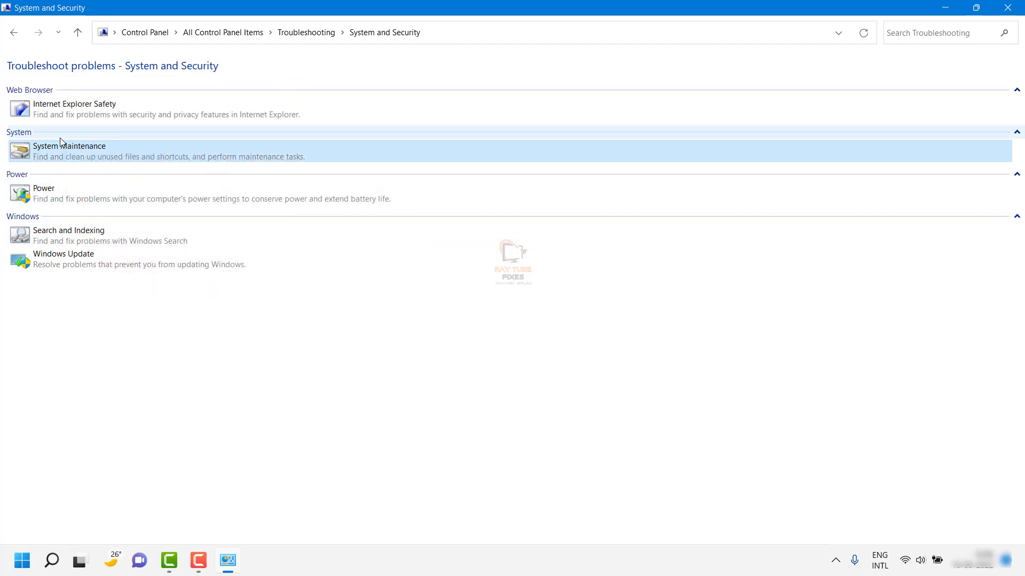
{"action": "right_click", "coordinate": [60, 138]}
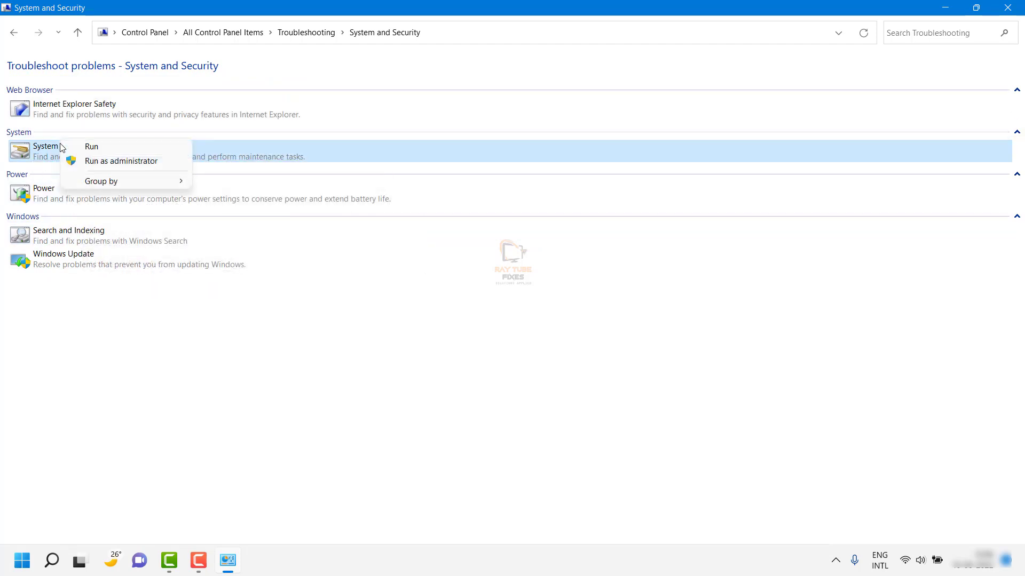
{"action": "left_click", "coordinate": [110, 161]}
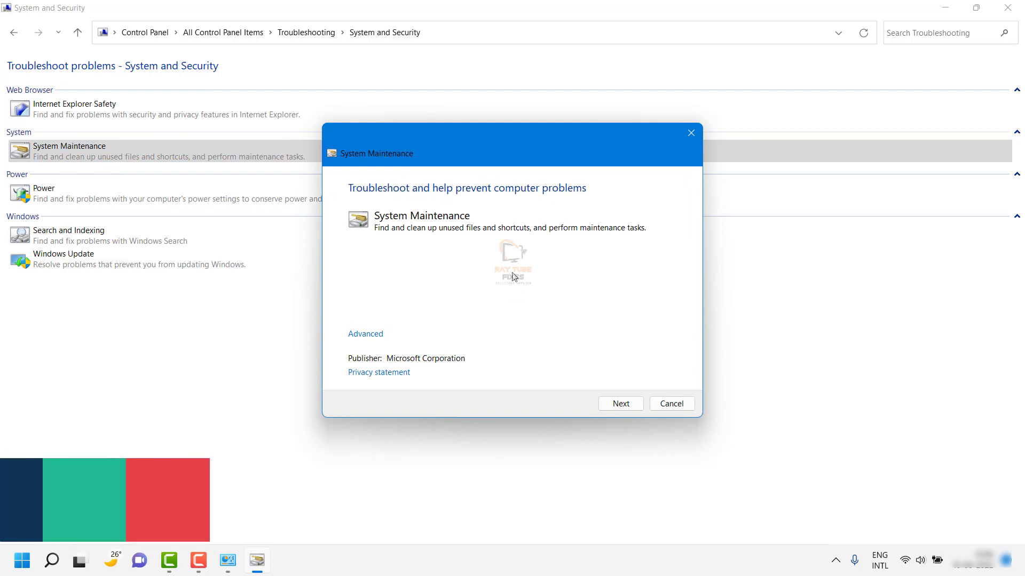
- Run the System Maintenance troubleshooter, and close both it and the Control Panel window
{"action": "left_click", "coordinate": [622, 404]}
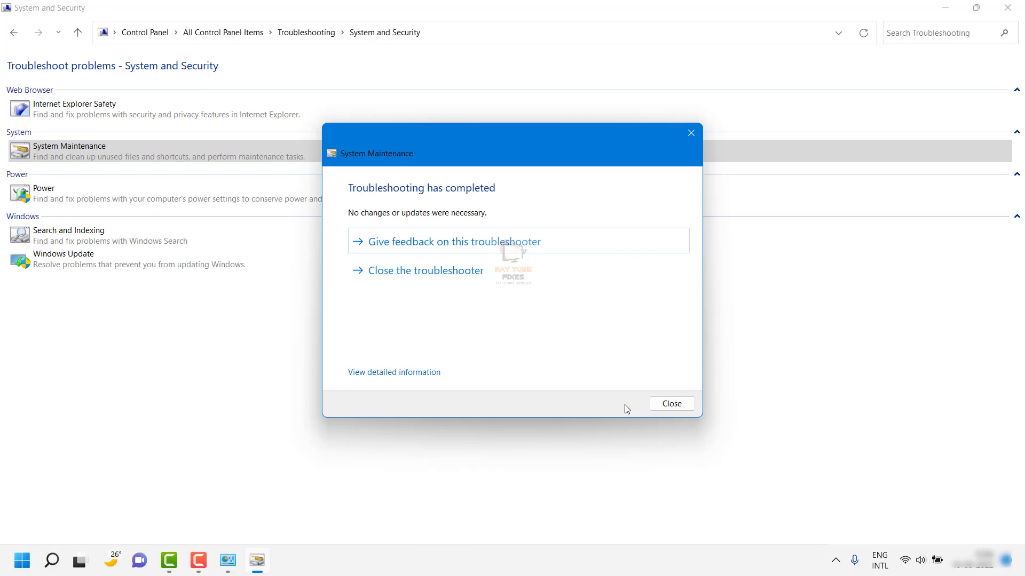
{"action": "left_click", "coordinate": [672, 405]}
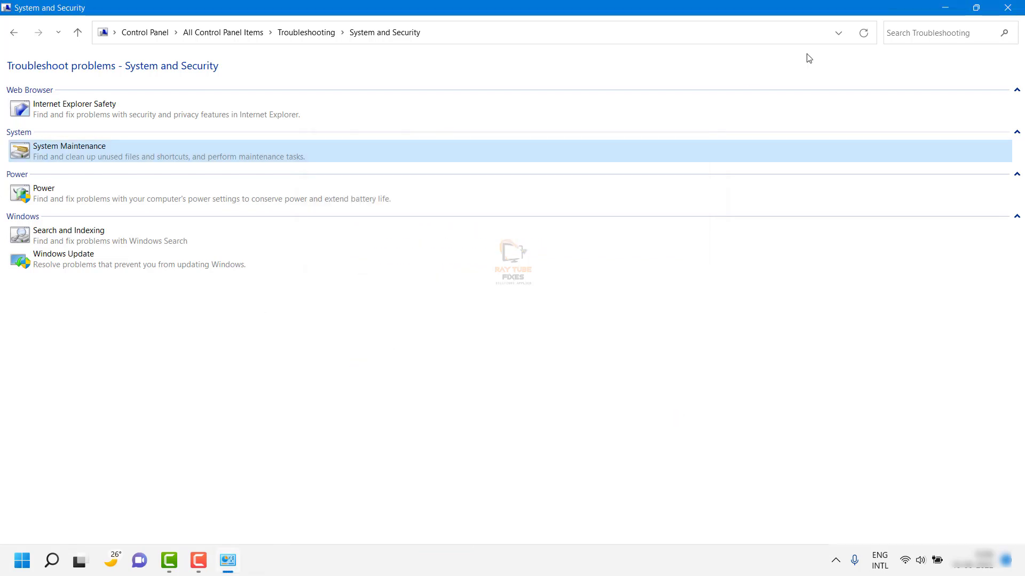
{"action": "left_click", "coordinate": [1006, 8]}
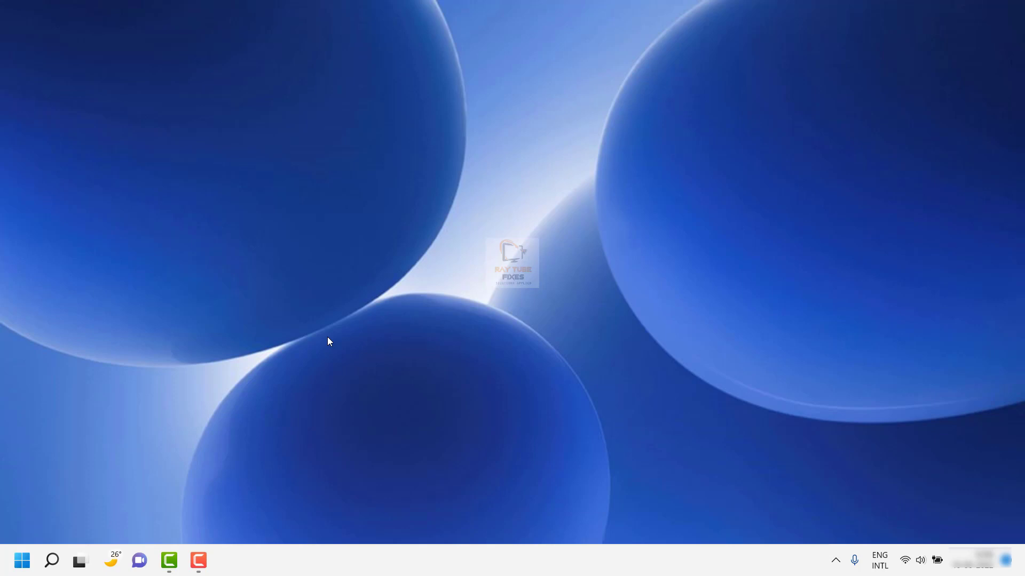
- Check for Windows updates on the Windows Update page of Settings and close Settings
{"action": "left_click", "coordinate": [19, 560]}
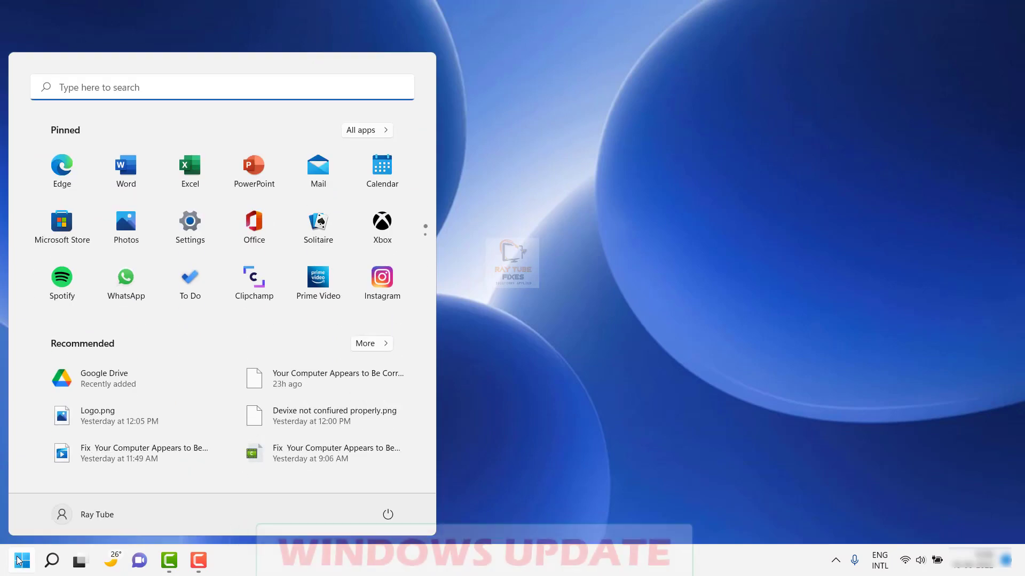
{"action": "left_click", "coordinate": [190, 224]}
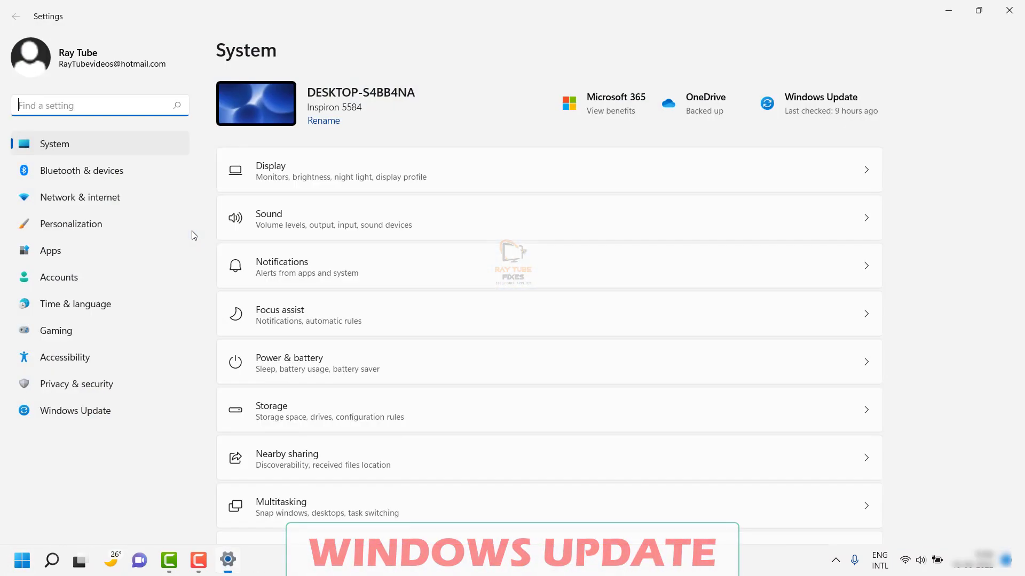
{"action": "left_click", "coordinate": [90, 416]}
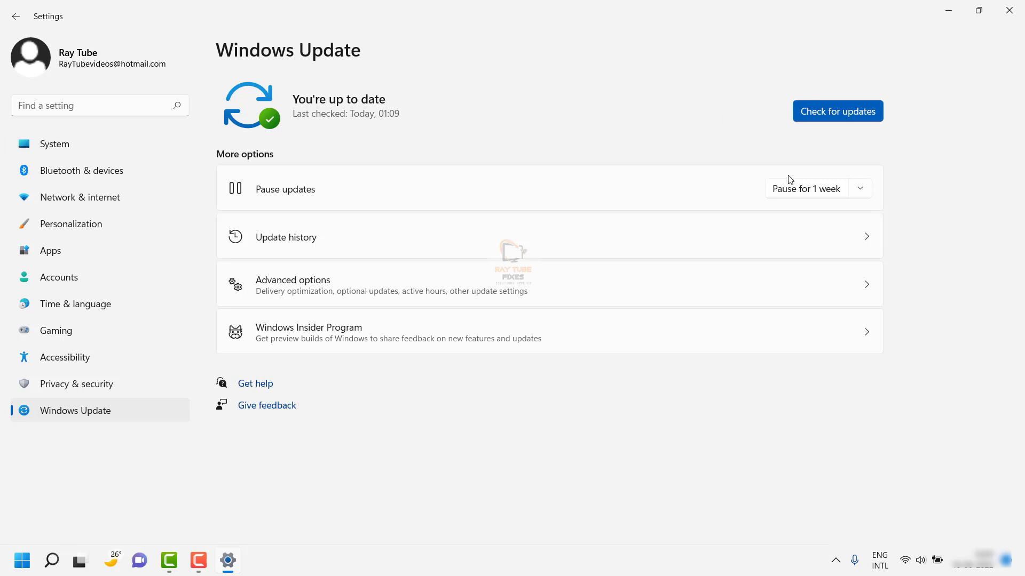
{"action": "left_click", "coordinate": [844, 113]}
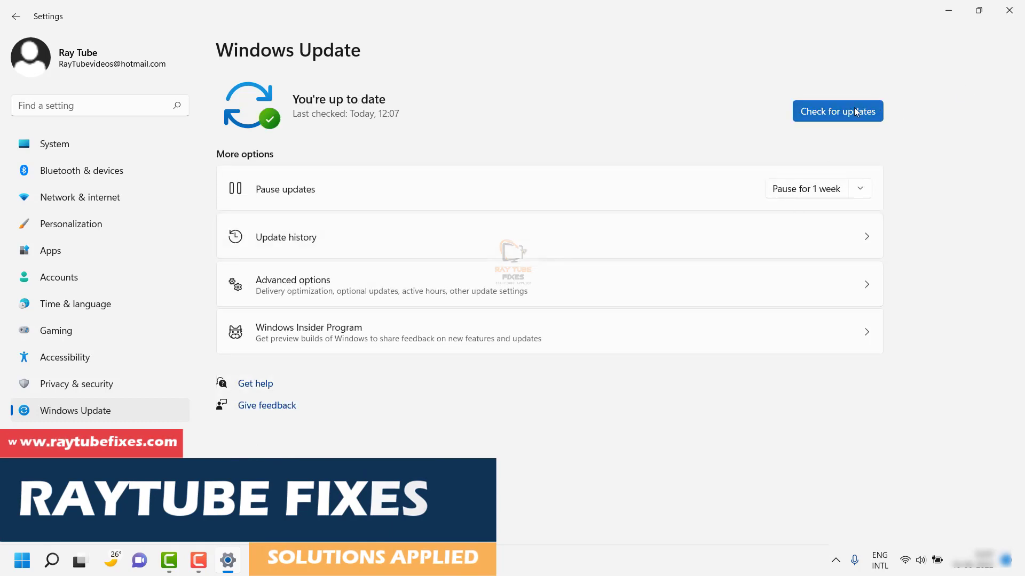
{"action": "left_click", "coordinate": [1010, 12]}
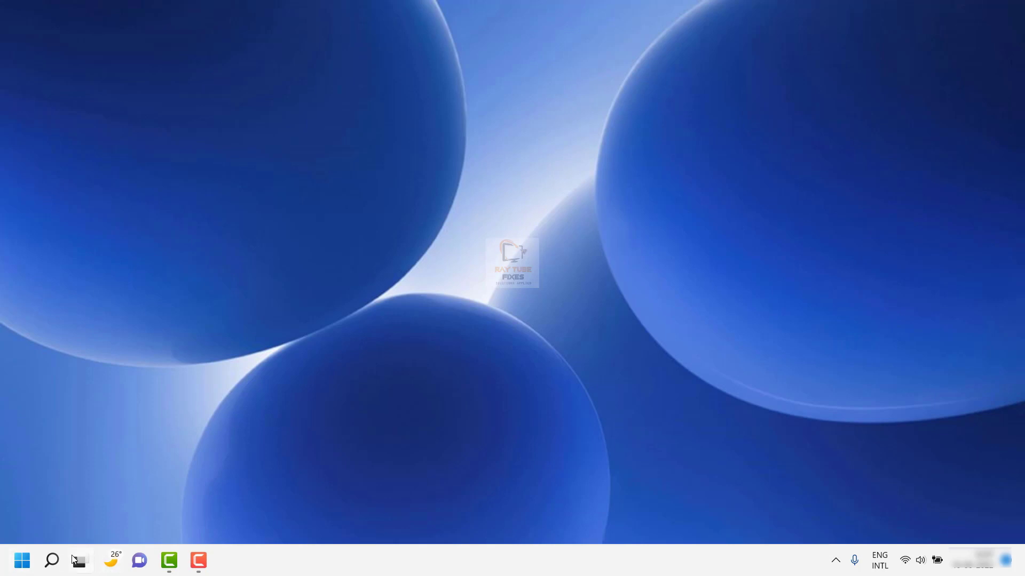
- Search for Command Prompt and open it as administrator
{"action": "left_click", "coordinate": [53, 560]}
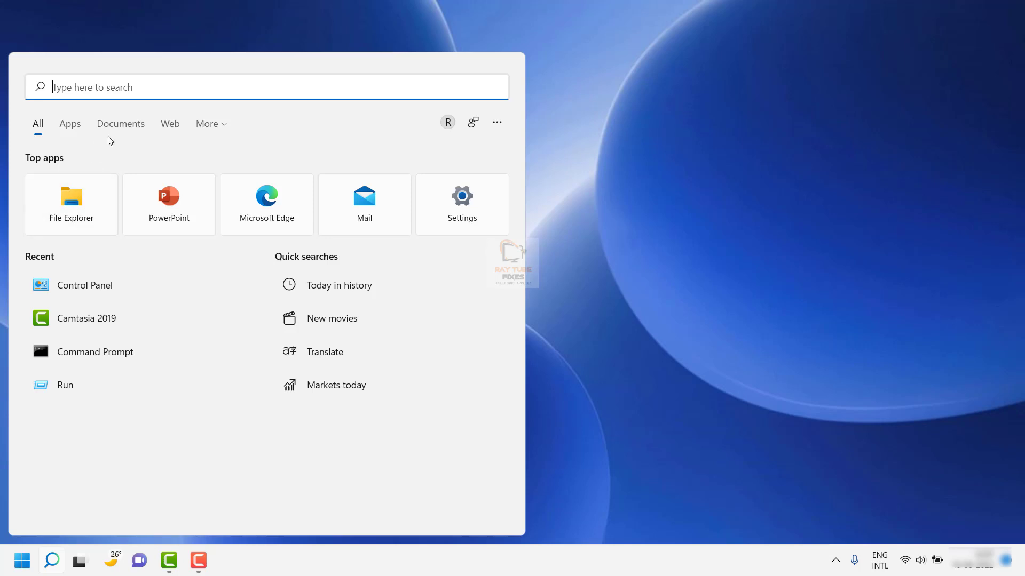
{"action": "type", "text": "comm"}
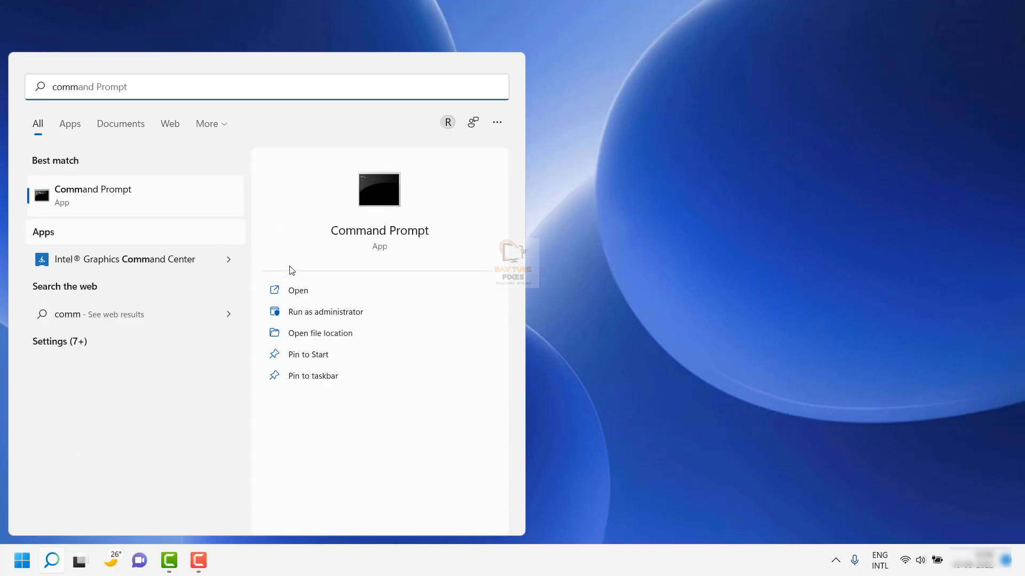
{"action": "left_click", "coordinate": [322, 319]}
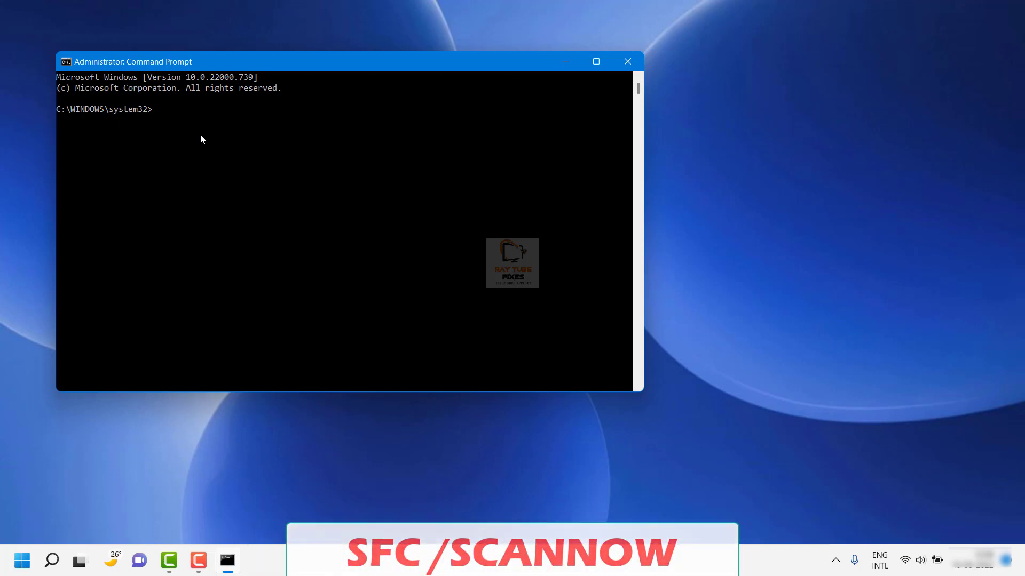
- Start a system file scan with the command sfc /scannow and close the Command Prompt window
{"action": "type", "text": "sfc /"}
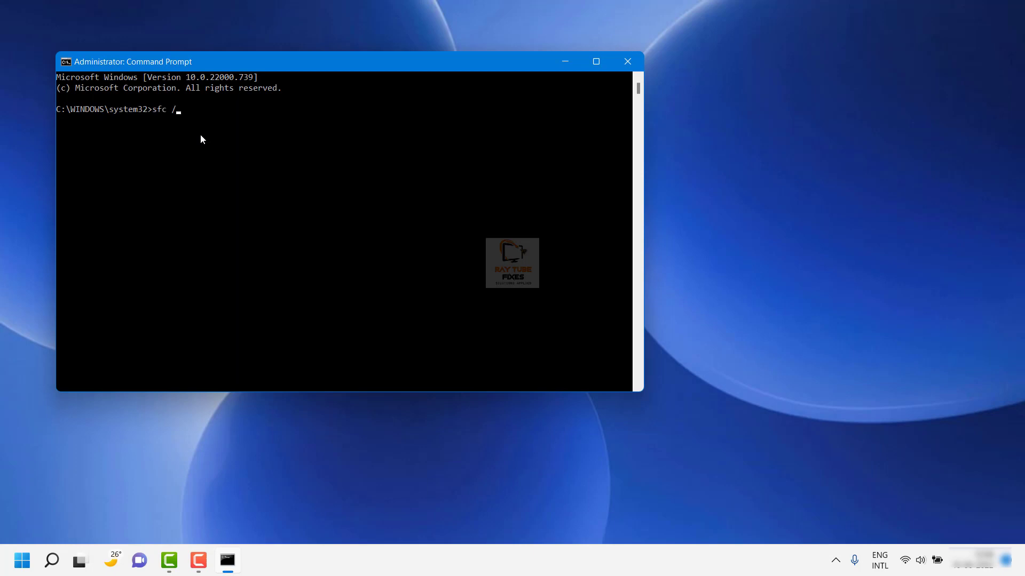
{"action": "type", "text": "scannow"}
{"action": "key", "text": "Return"}
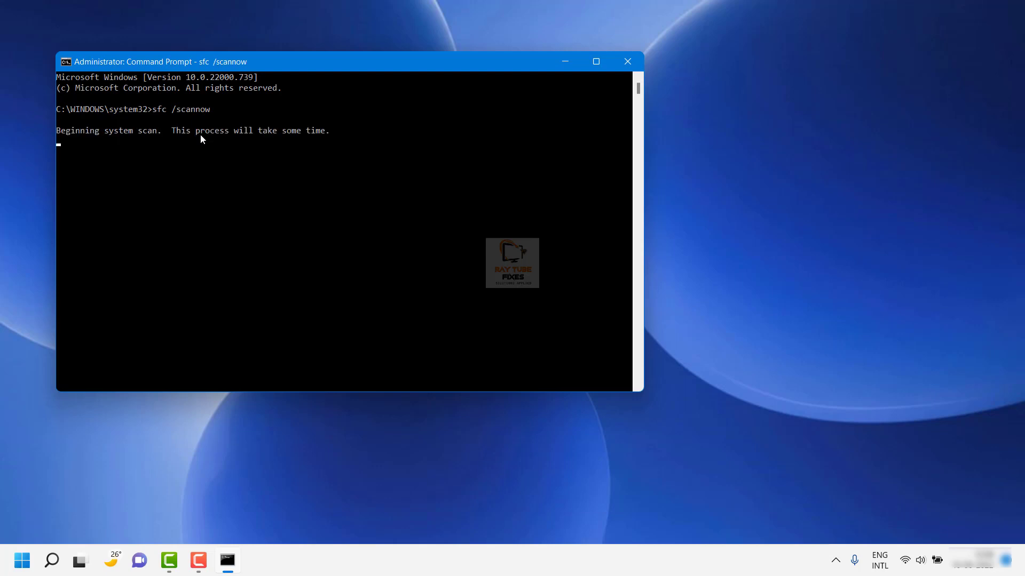
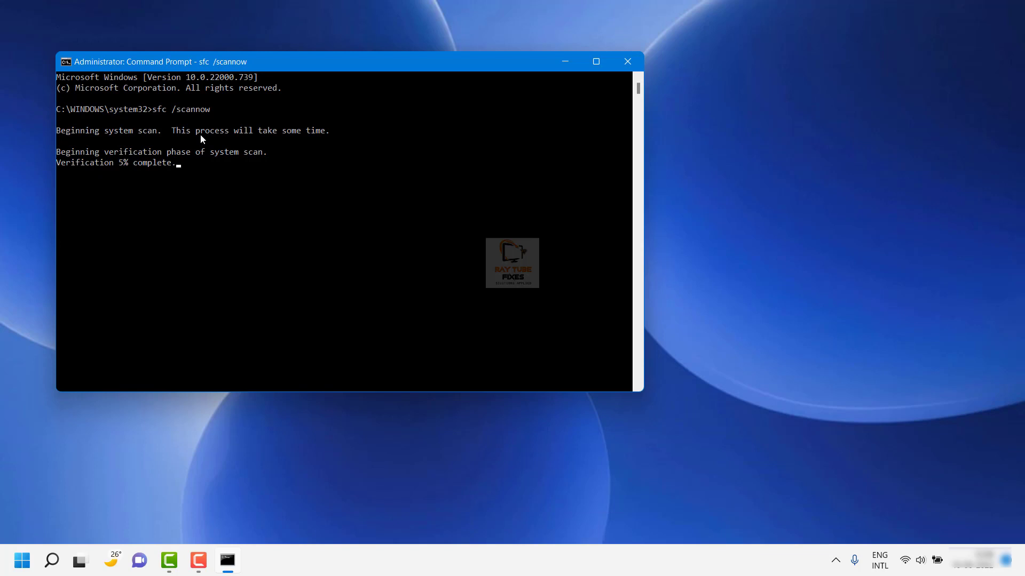
{"action": "key", "text": "XF86MonBrightnessUp"}
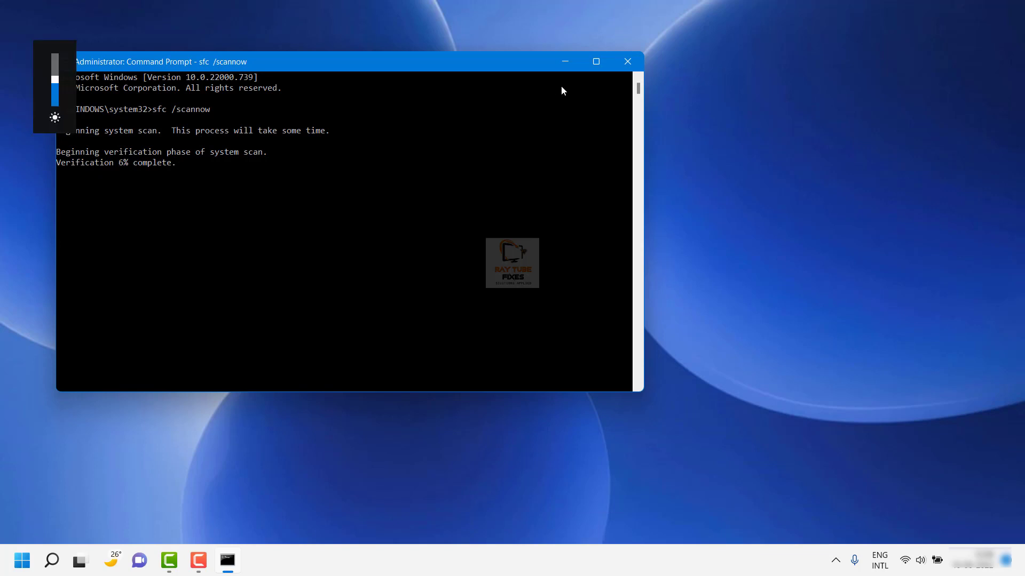
{"action": "left_click", "coordinate": [635, 66]}
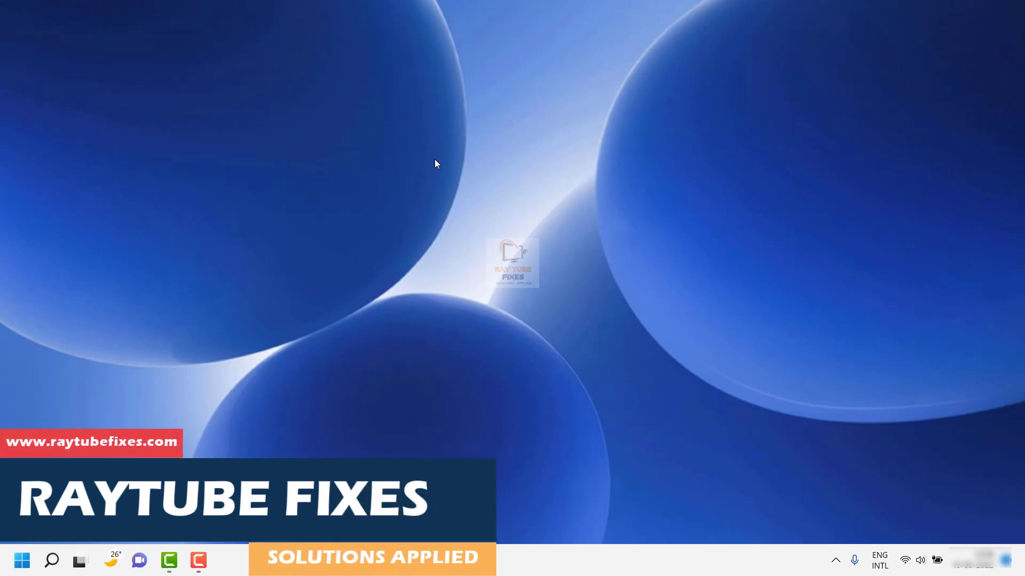
- Search for Windows PowerShell and open it as administrator
{"action": "left_click", "coordinate": [52, 560]}
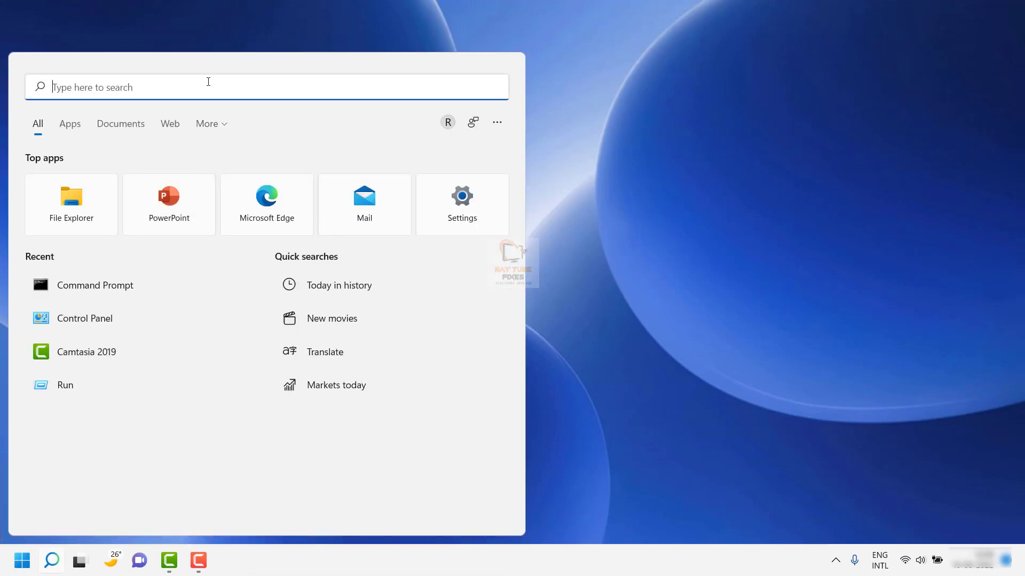
{"action": "type", "text": "powershell"}
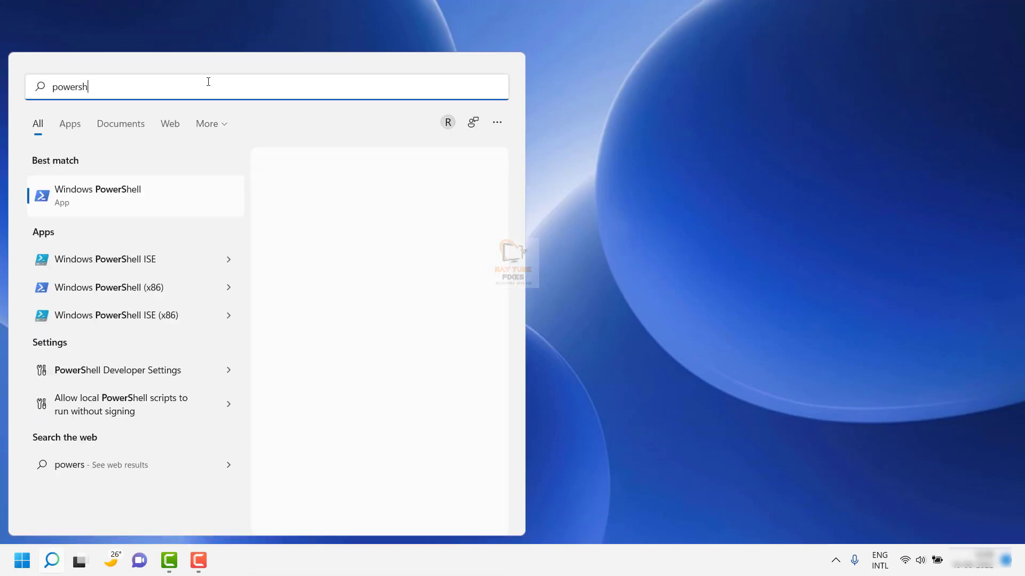
{"action": "left_click", "coordinate": [121, 204]}
{"action": "right_click", "coordinate": [122, 205]}
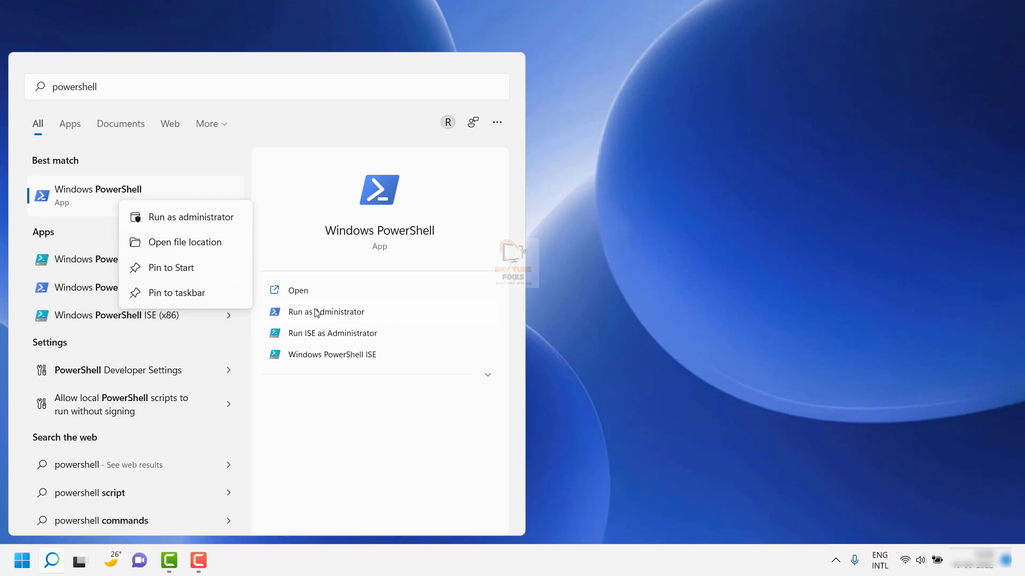
{"action": "left_click", "coordinate": [317, 313]}
{"action": "left_click", "coordinate": [316, 314]}
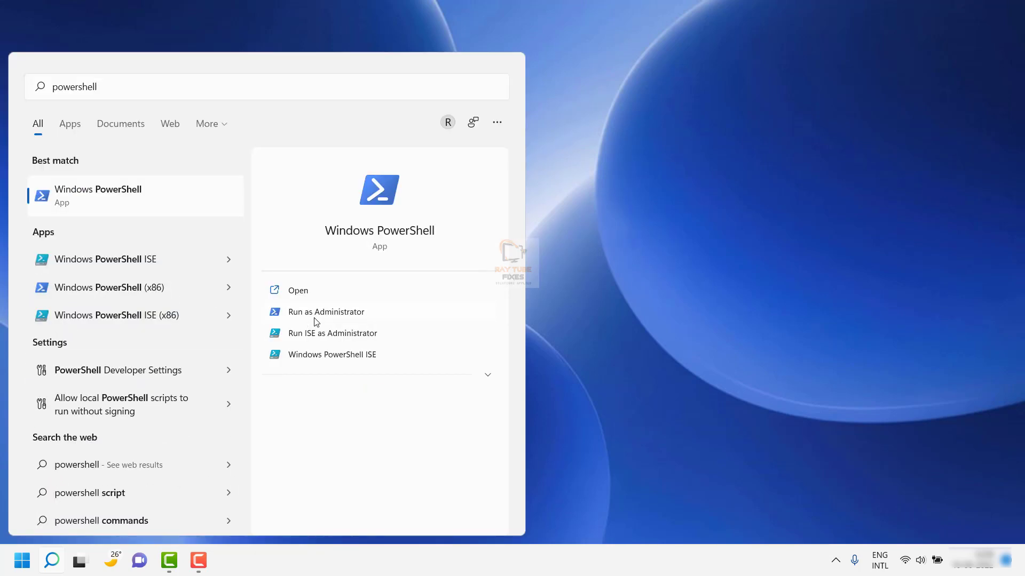
{"action": "left_click", "coordinate": [314, 318]}
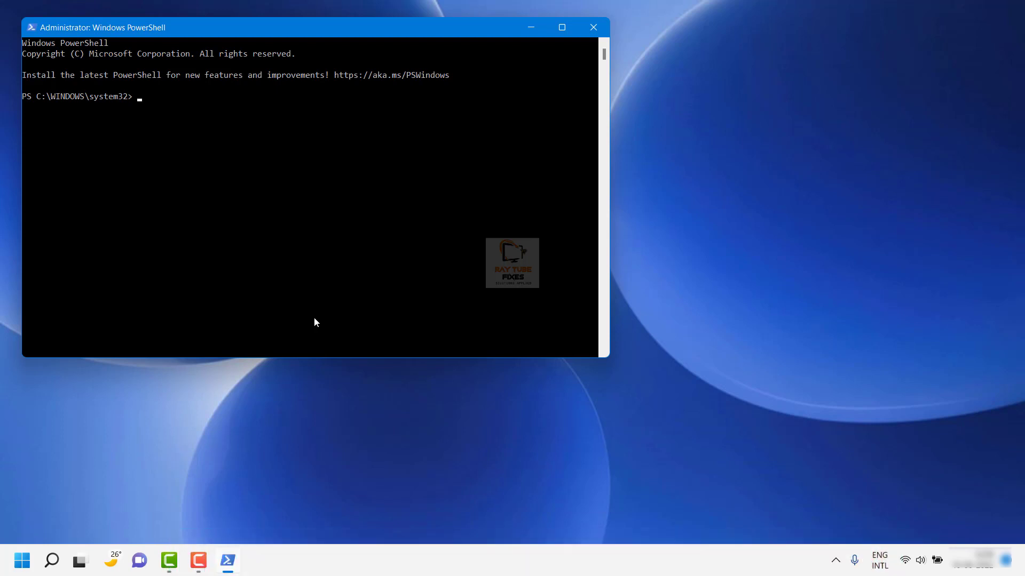
- Enter the image repair command DISM.Exe /Online /Cleanup-Image /Restorehealth at the PowerShell prompt
{"action": "type", "text": "DISM"}
{"action": "type", "text": ".e"}
{"action": "type", "text": "E"}
{"action": "type", "text": "xe /Onl"}
{"action": "type", "text": "ine"}
{"action": "type", "text": " /Clean"}
{"action": "type", "text": "u"}
{"action": "type", "text": "p-Image"}
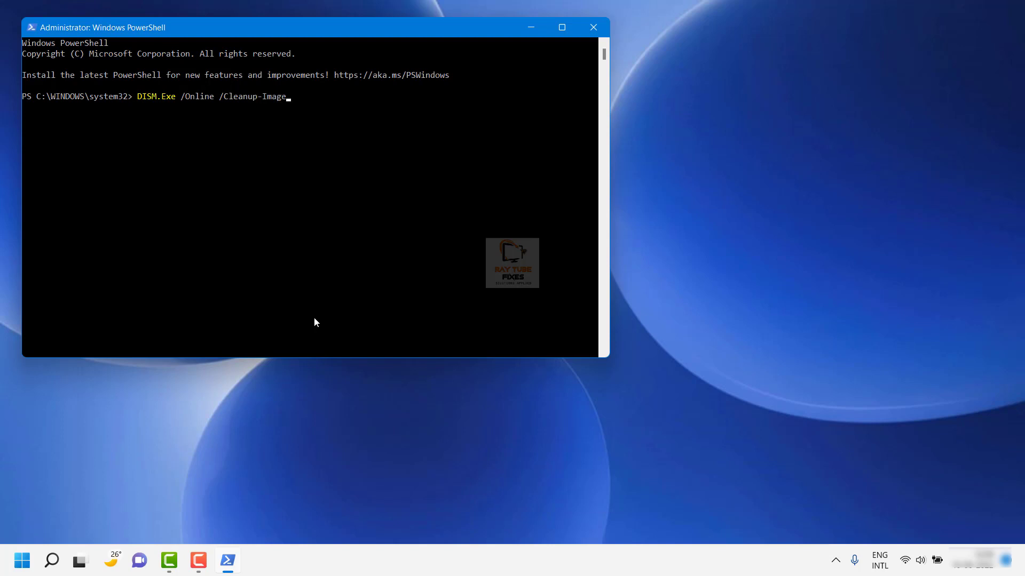
{"action": "type", "text": " /Restorehealth"}
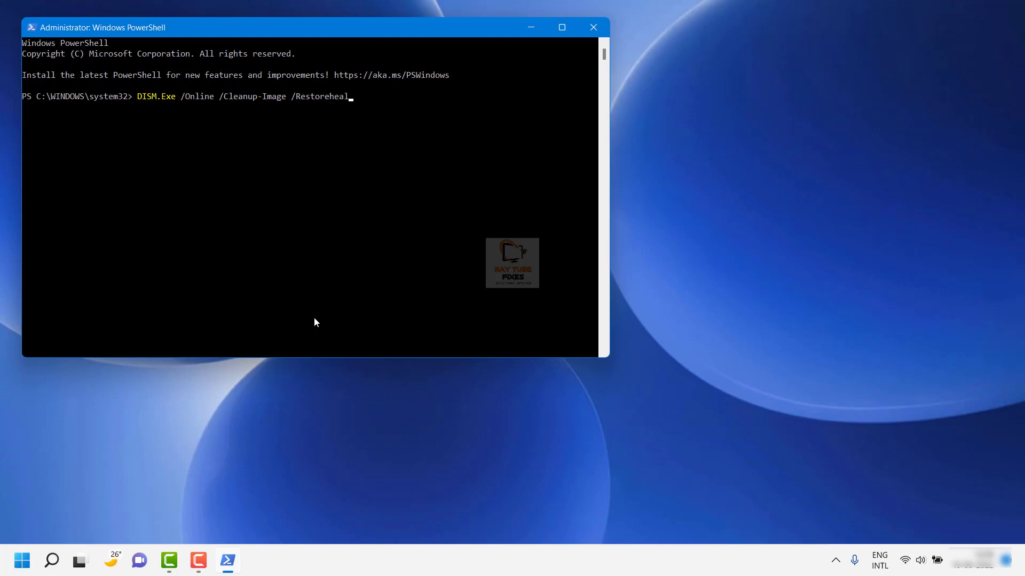